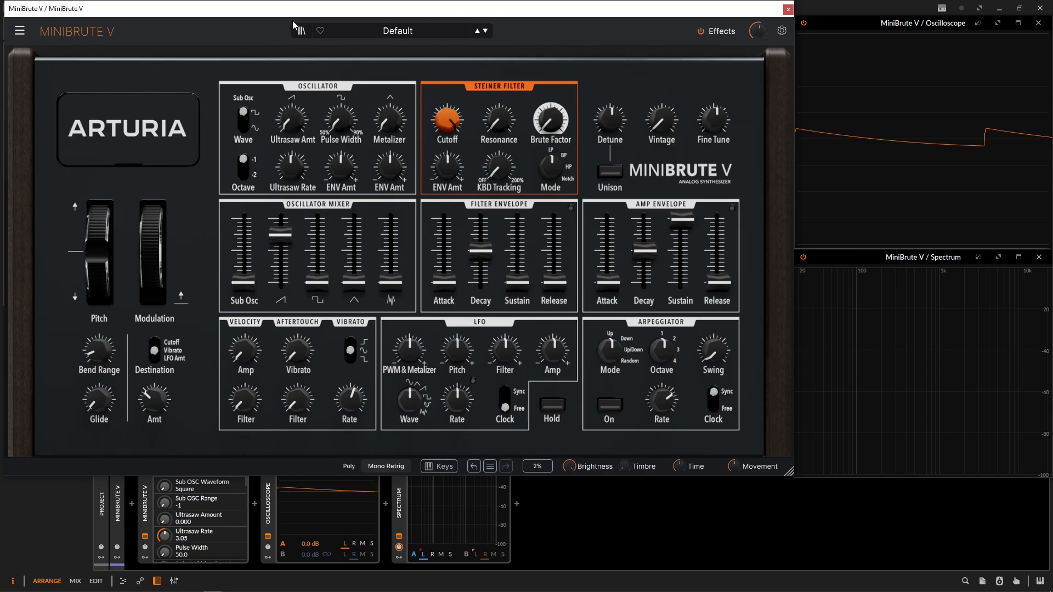
Review the plug-in's main menu with its window-size options, and browse the preset library.
{"action": "left_click", "coordinate": [24, 32]}
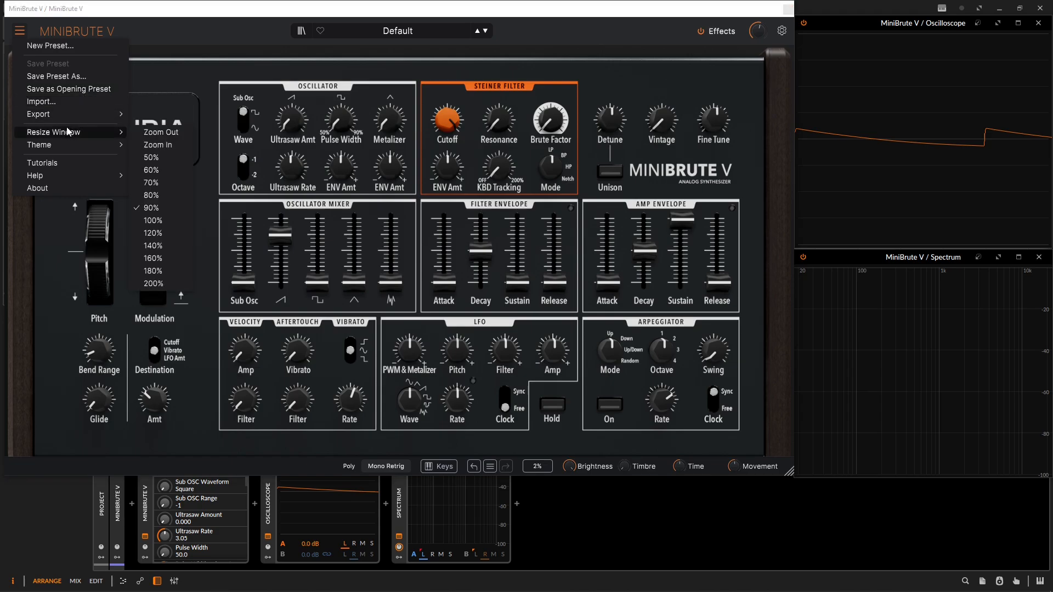
{"action": "left_click", "coordinate": [150, 37]}
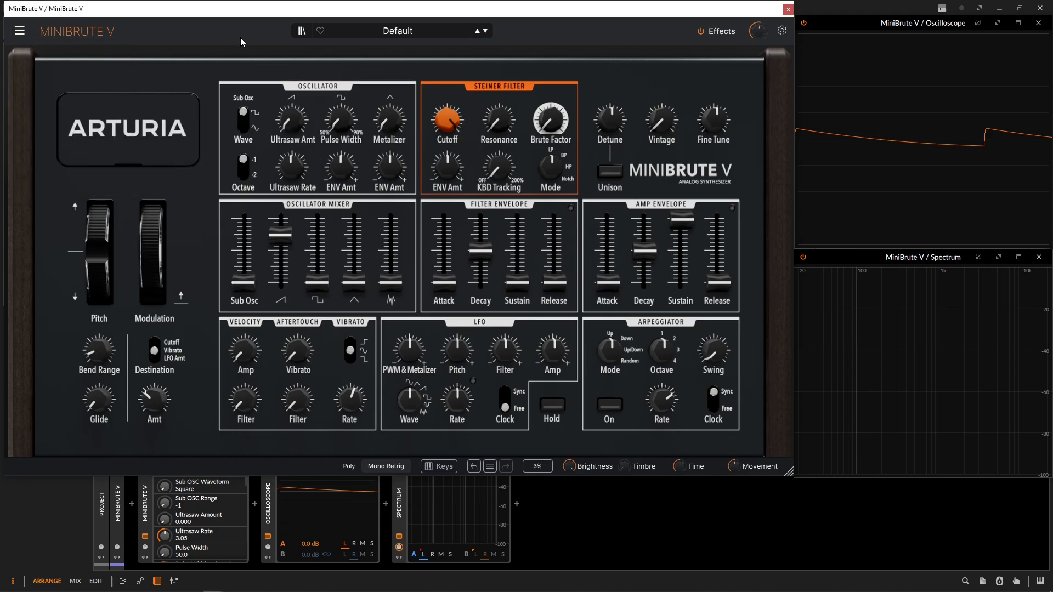
{"action": "left_click", "coordinate": [301, 33]}
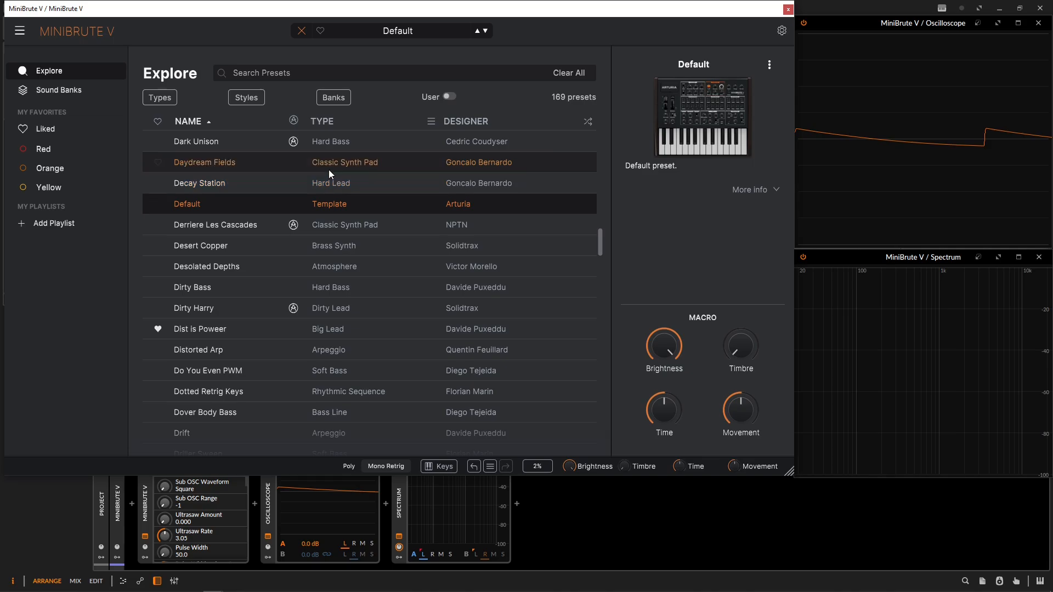
{"action": "left_click", "coordinate": [300, 32]}
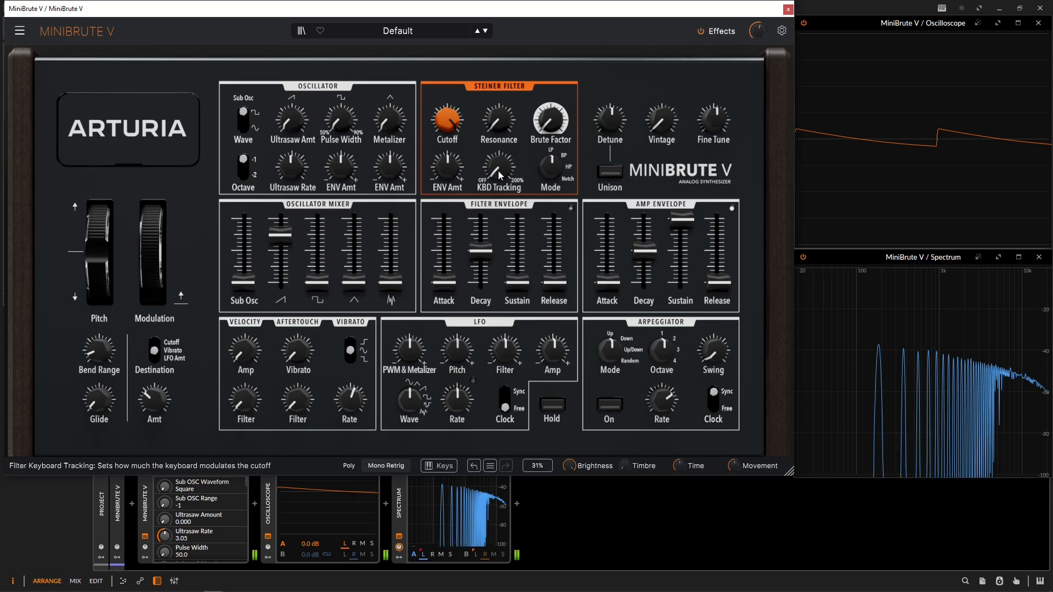
Audition the triangle wave at about 0.70 in place of the sawtooth in the oscillator mixer, followed by the noise source.
{"action": "mouse_move", "coordinate": [286, 239]}
{"action": "left_click_drag", "start_coordinate": [286, 243], "coordinate": [354, 239]}
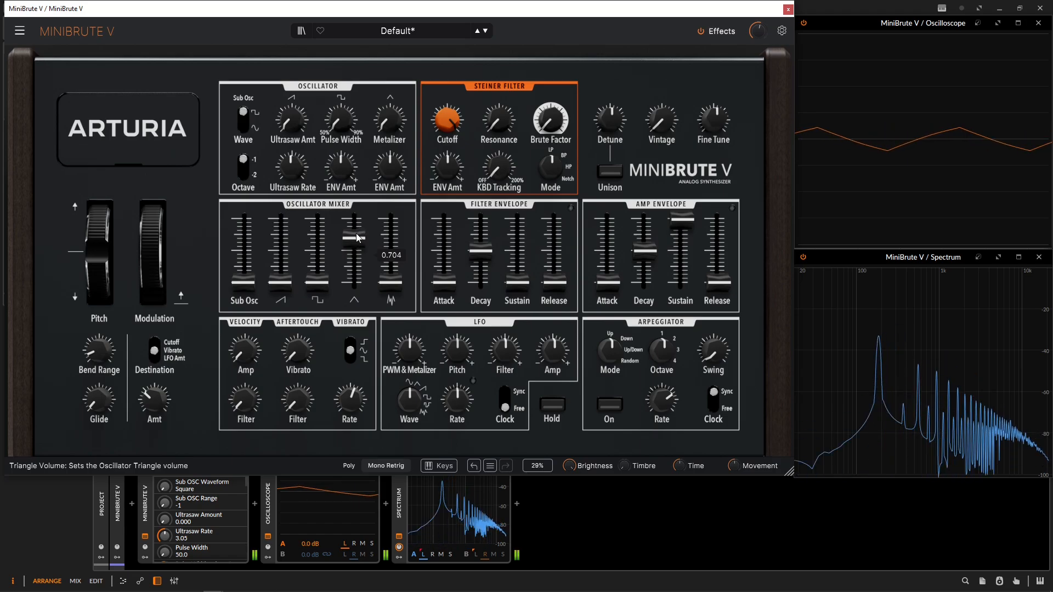
{"action": "left_click_drag", "start_coordinate": [354, 241], "coordinate": [390, 284]}
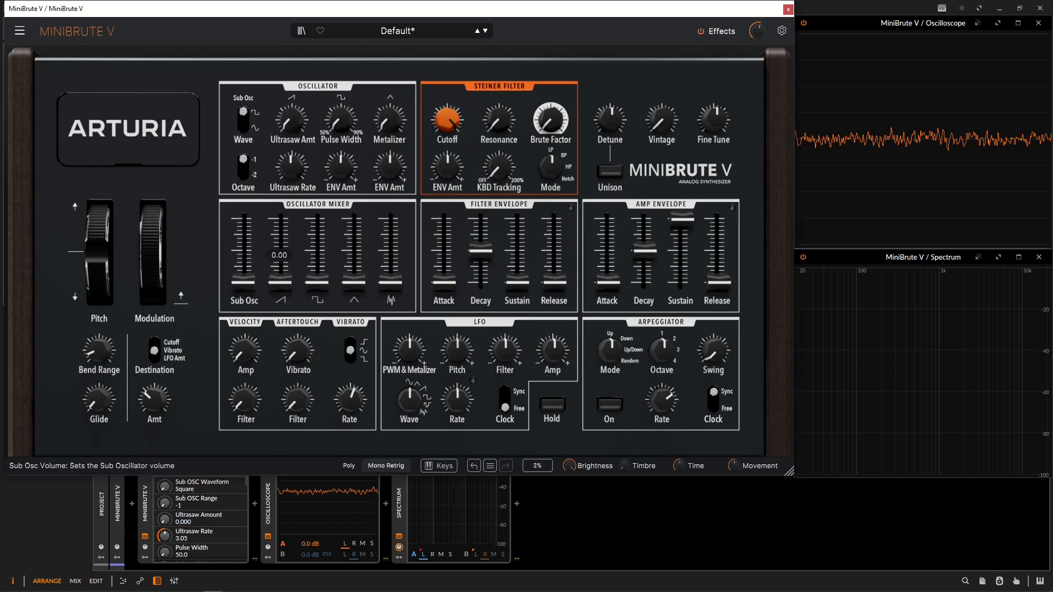
Raise the sub oscillator in the mixer, try its octave switch, and blend in the sawtooth and square waves.
{"action": "left_click_drag", "start_coordinate": [243, 285], "coordinate": [245, 251]}
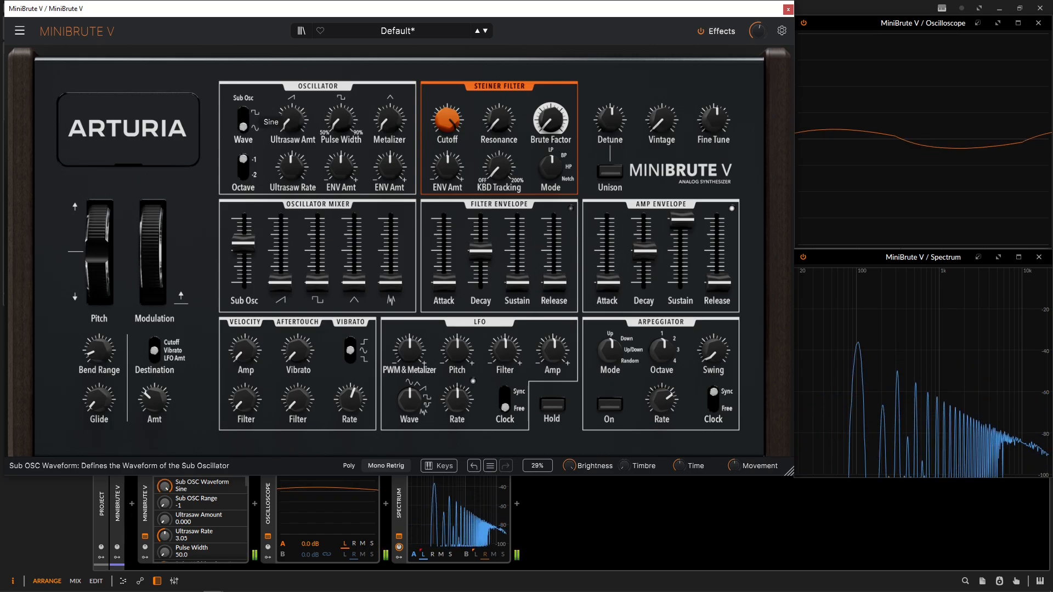
{"action": "left_click", "coordinate": [243, 168]}
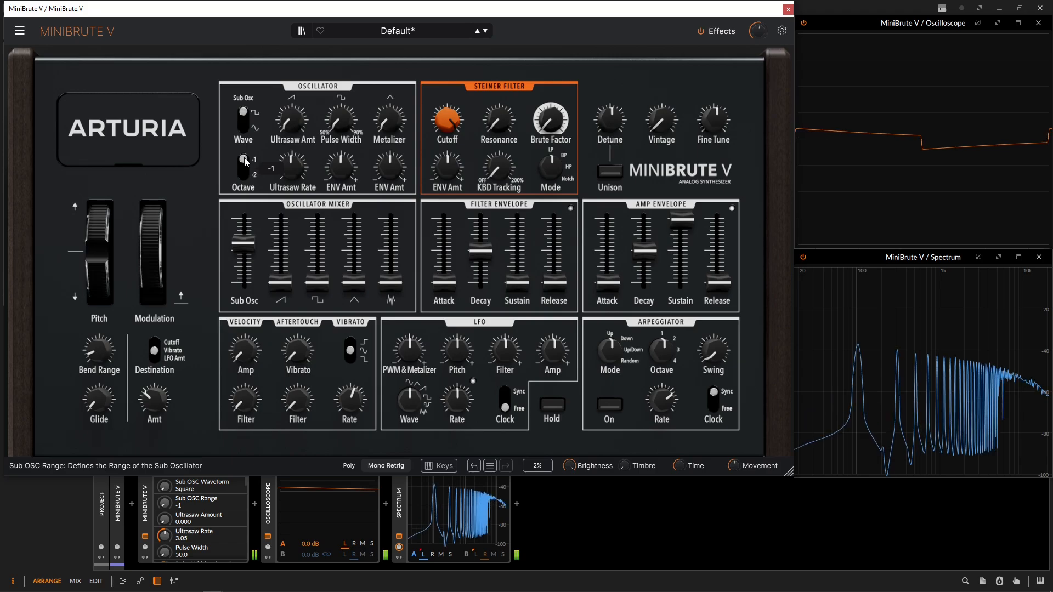
{"action": "left_click_drag", "start_coordinate": [280, 283], "coordinate": [279, 254]}
{"action": "left_click_drag", "start_coordinate": [319, 284], "coordinate": [319, 273]}
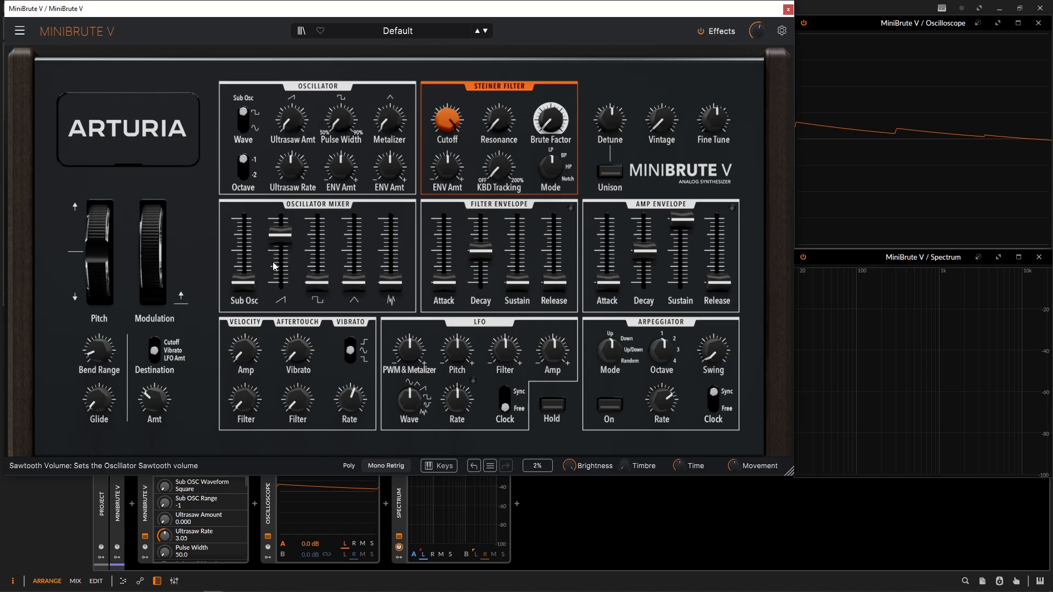
Raise the sawtooth's Ultrasaw amount to 1.00 and push the Ultrasaw rate up to 43.0 Hz.
{"action": "mouse_move", "coordinate": [276, 251]}
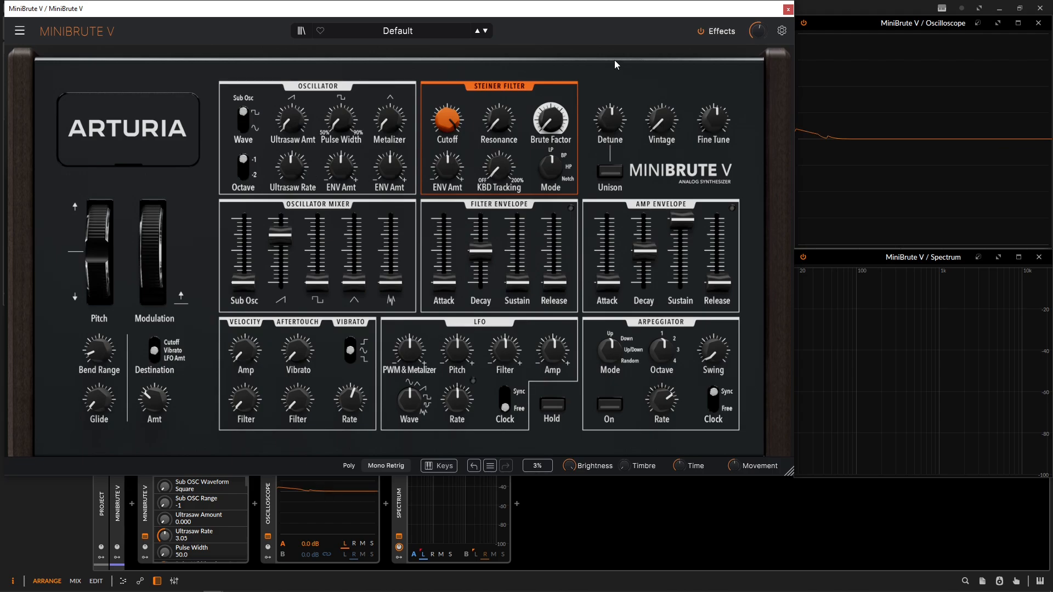
{"action": "left_click_drag", "start_coordinate": [292, 119], "coordinate": [292, 32]}
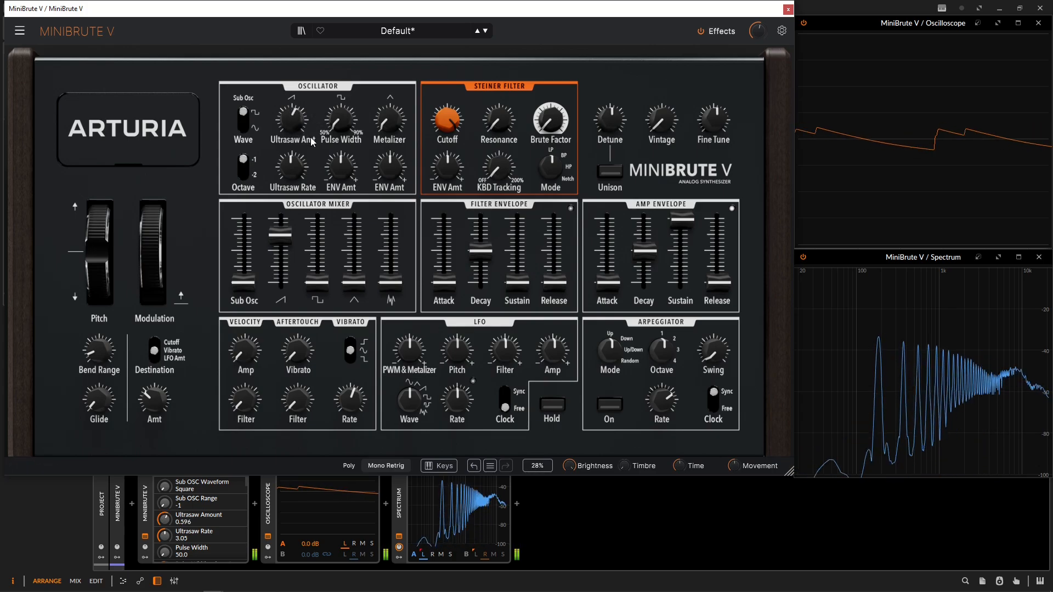
{"action": "left_click_drag", "start_coordinate": [286, 133], "coordinate": [285, 106]}
{"action": "left_click_drag", "start_coordinate": [291, 168], "coordinate": [293, 104]}
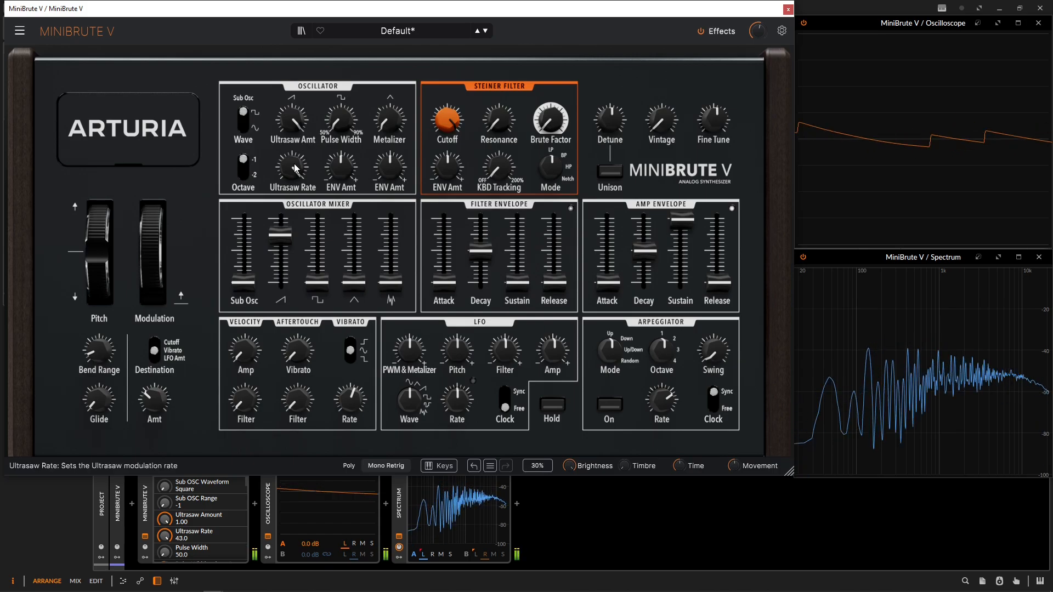
Slow the Ultrasaw rate to about 0.24 Hz and vary the Ultrasaw amount to compare the effect.
{"action": "left_click_drag", "start_coordinate": [292, 167], "coordinate": [291, 233]}
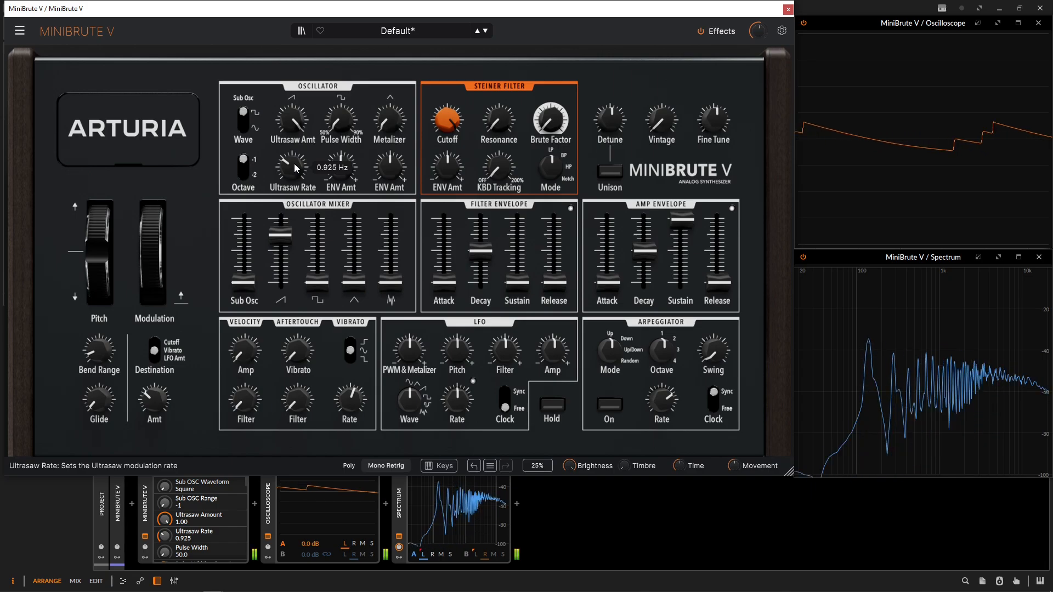
{"action": "mouse_move", "coordinate": [295, 168]}
{"action": "left_mouse_down"}
{"action": "mouse_move", "coordinate": [295, 156]}
{"action": "mouse_move", "coordinate": [294, 186]}
{"action": "left_mouse_up"}
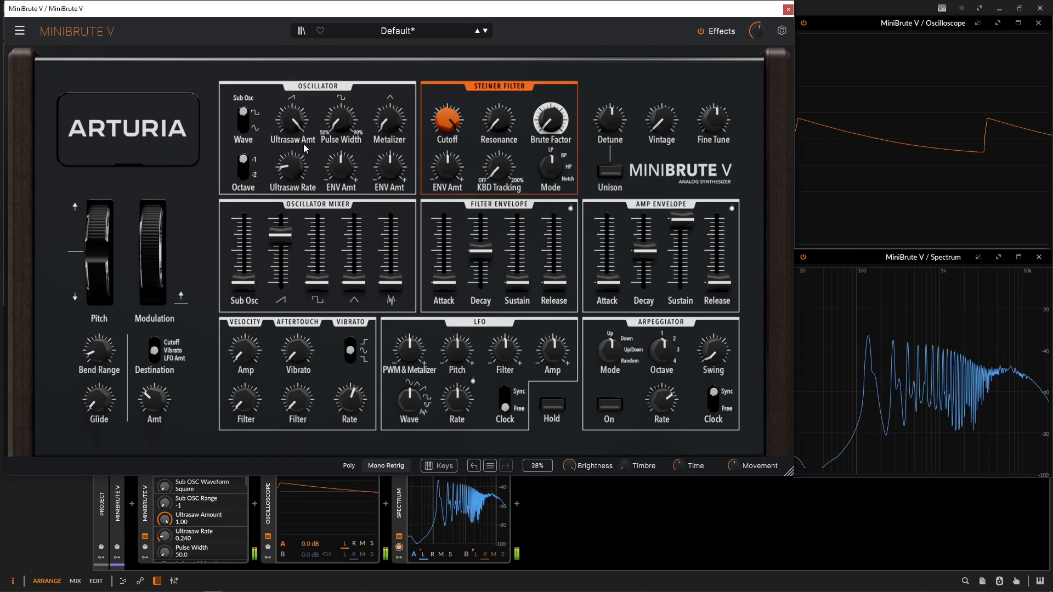
{"action": "left_click_drag", "start_coordinate": [294, 121], "coordinate": [294, 149]}
{"action": "scroll", "coordinate": [294, 169], "scroll_direction": "up", "scroll_amount": 2}
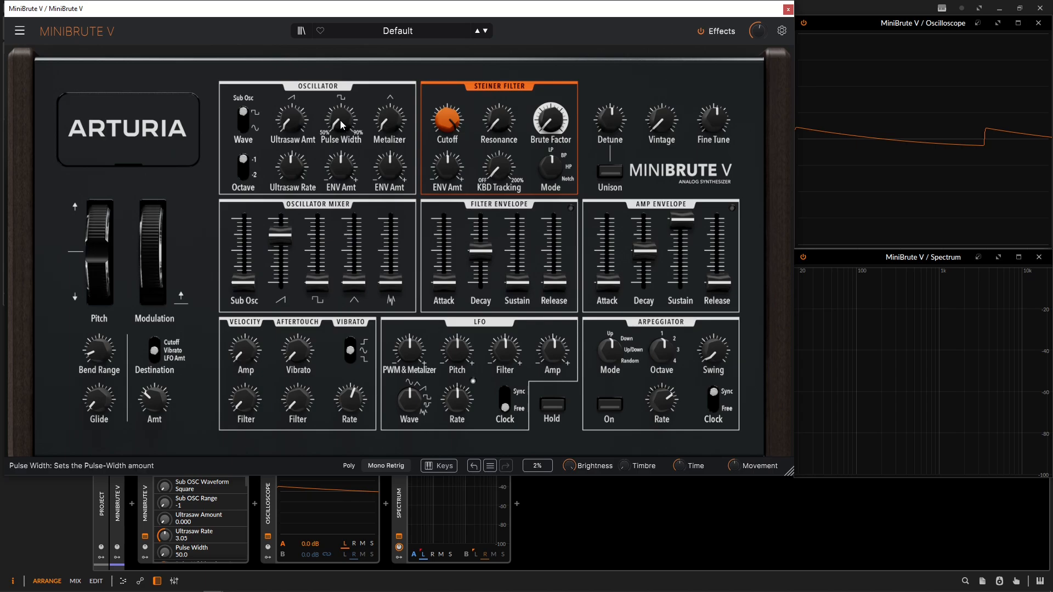
Solo the square wave in the mixer, sweep its pulse width up to about 89% and back, and set it to about 63%.
{"action": "left_click_drag", "start_coordinate": [314, 288], "coordinate": [276, 324]}
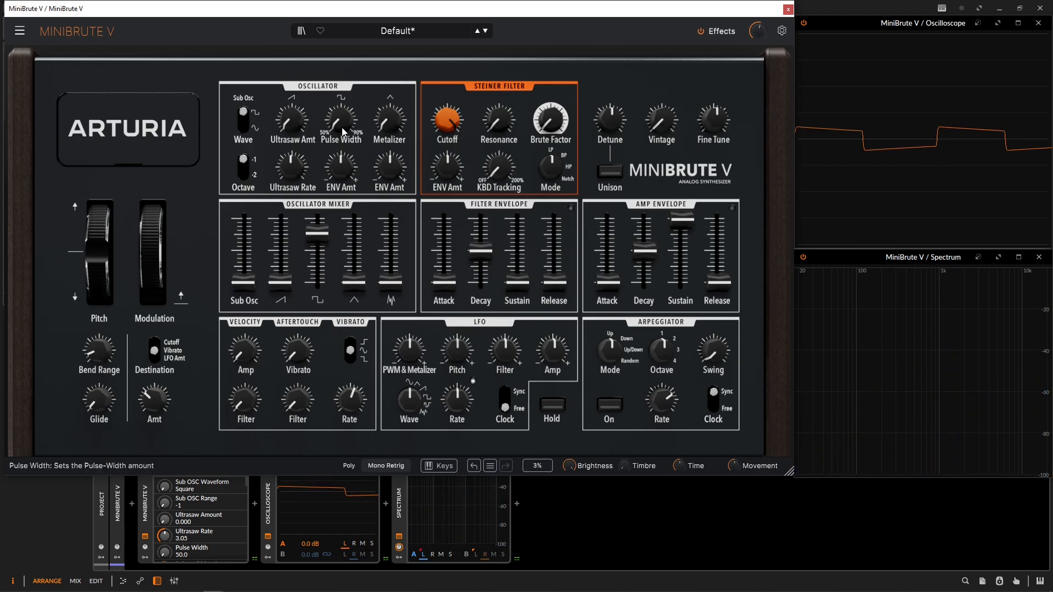
{"action": "mouse_move", "coordinate": [344, 129]}
{"action": "left_click_drag", "start_coordinate": [340, 120], "coordinate": [341, 88]}
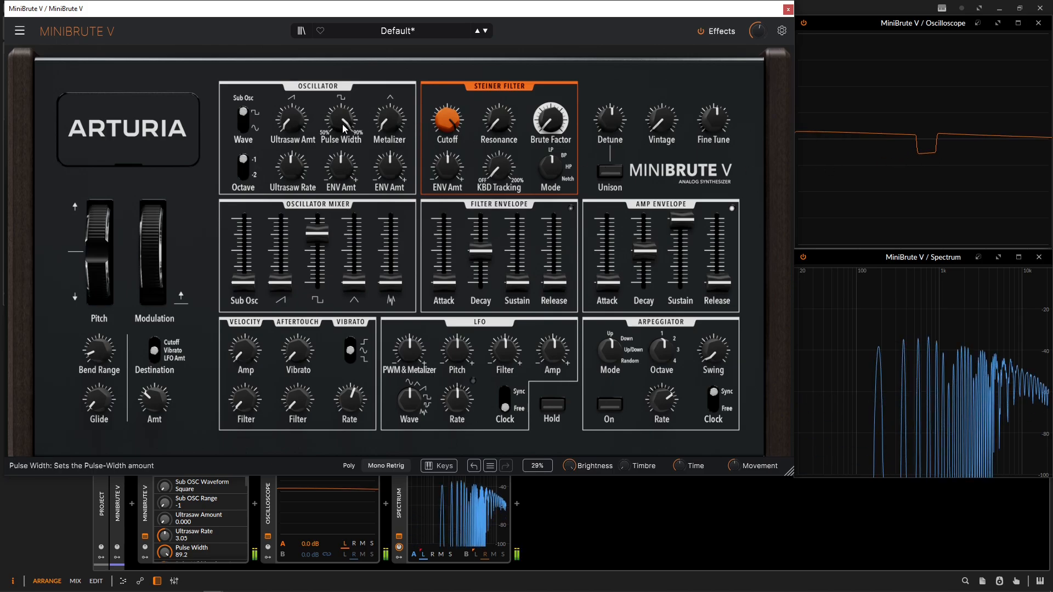
{"action": "left_click_drag", "start_coordinate": [343, 124], "coordinate": [343, 195]}
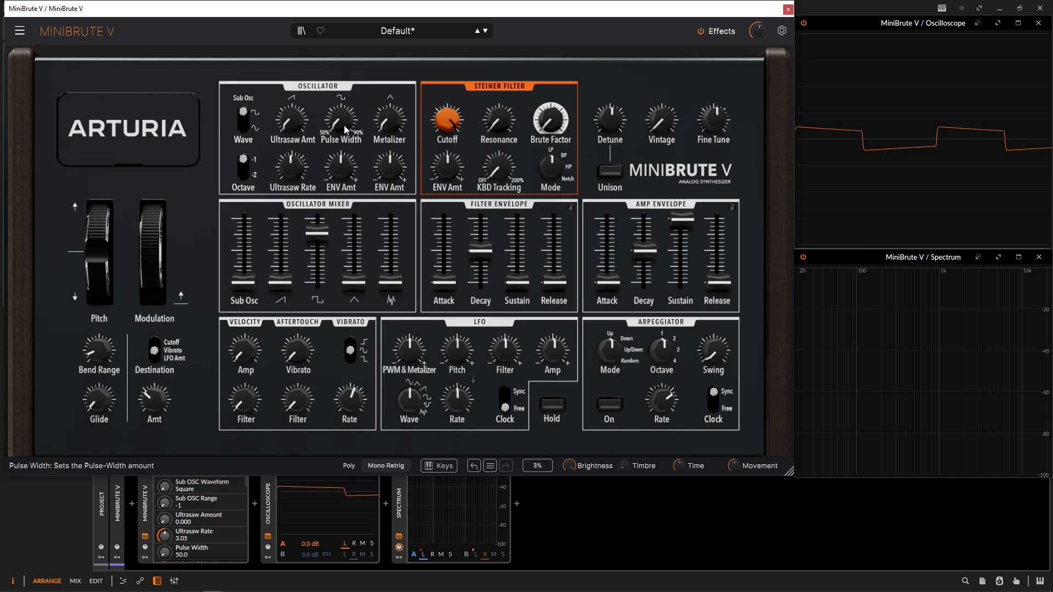
{"action": "left_click_drag", "start_coordinate": [344, 125], "coordinate": [344, 117]}
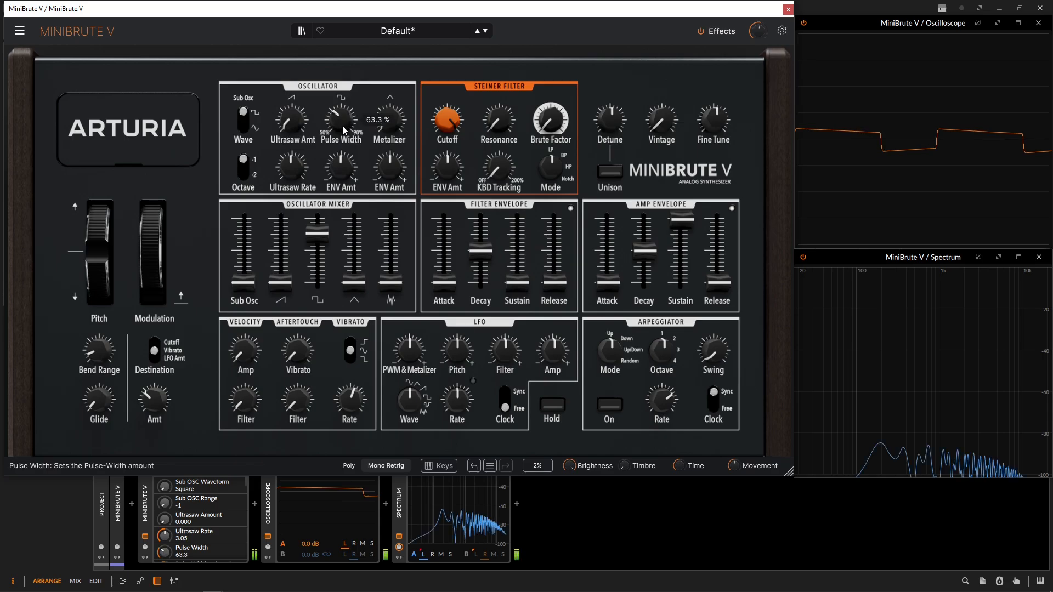
Modulate the pulse width with a positive envelope amount, trying longer and shorter filter envelope decay times.
{"action": "left_click_drag", "start_coordinate": [343, 167], "coordinate": [344, 163]}
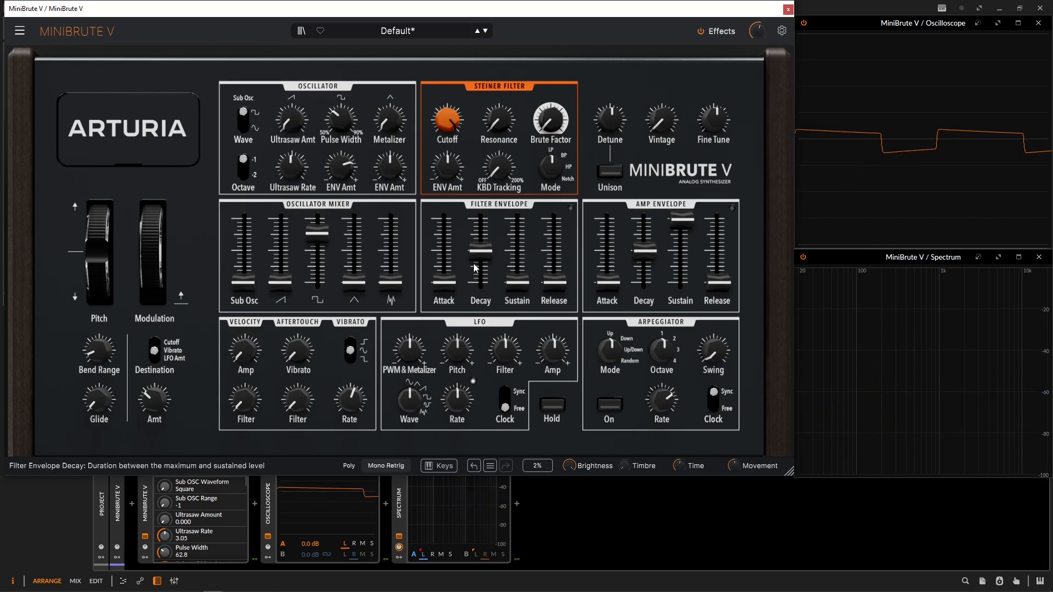
{"action": "left_click_drag", "start_coordinate": [481, 250], "coordinate": [480, 232]}
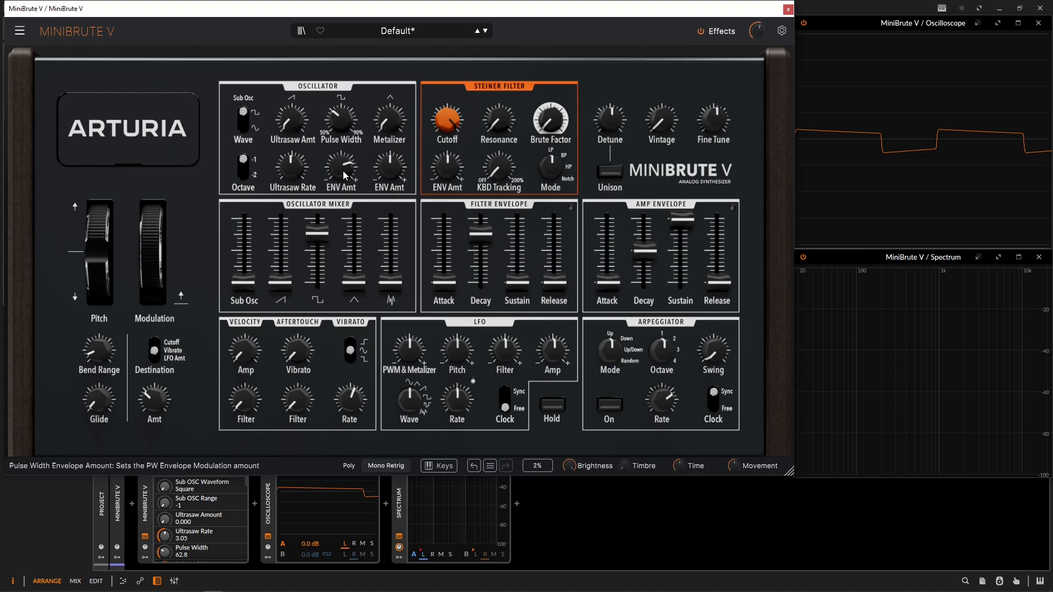
{"action": "left_click_drag", "start_coordinate": [343, 172], "coordinate": [344, 169]}
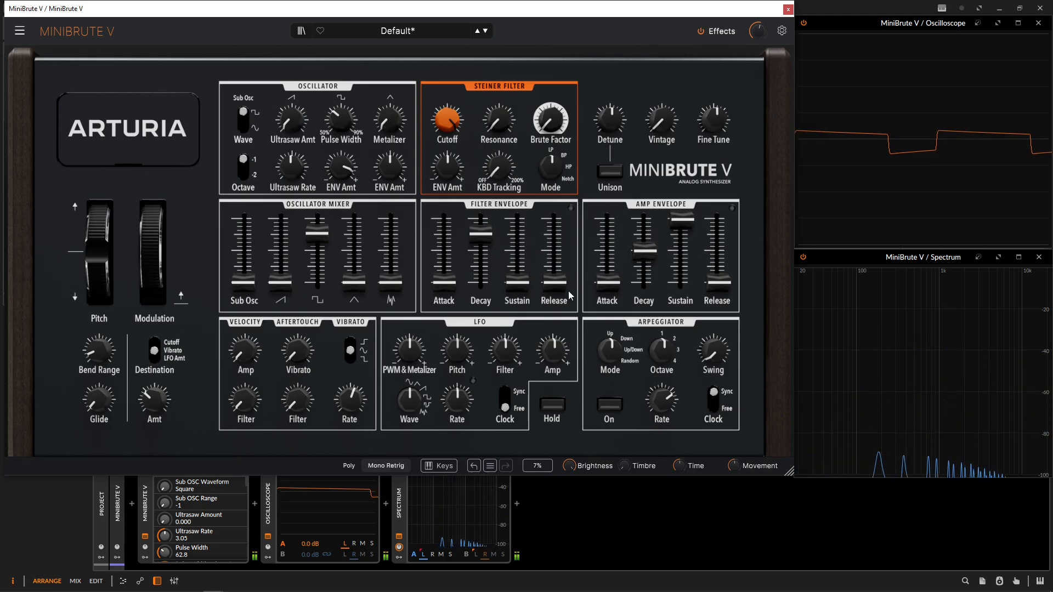
{"action": "left_click_drag", "start_coordinate": [480, 233], "coordinate": [480, 260]}
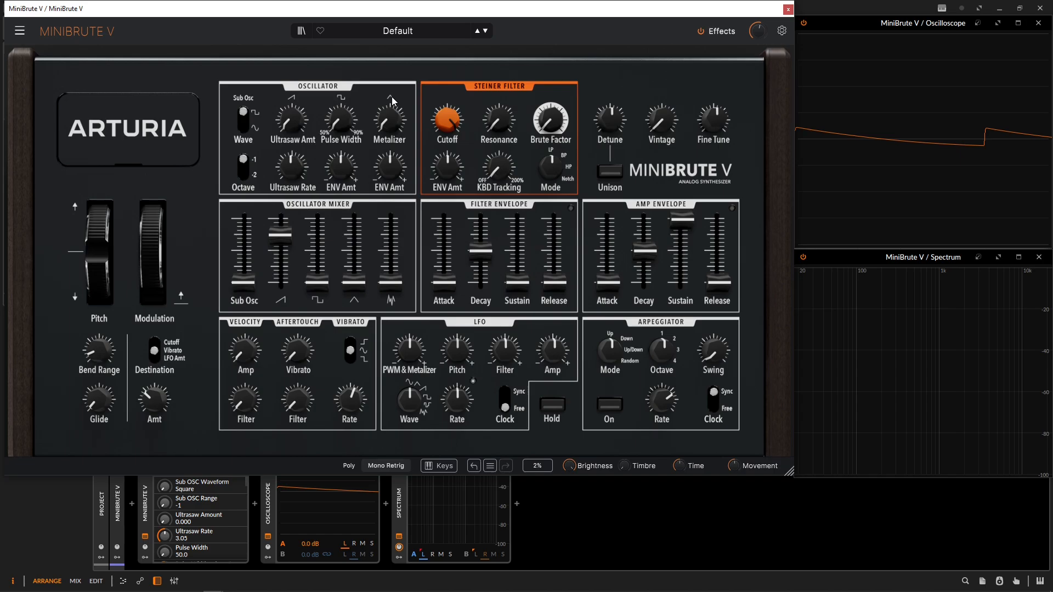
Solo the triangle wave in the oscillator mixer and raise the Metalizer amount to about 0.27.
{"action": "left_click_drag", "start_coordinate": [280, 235], "coordinate": [281, 283]}
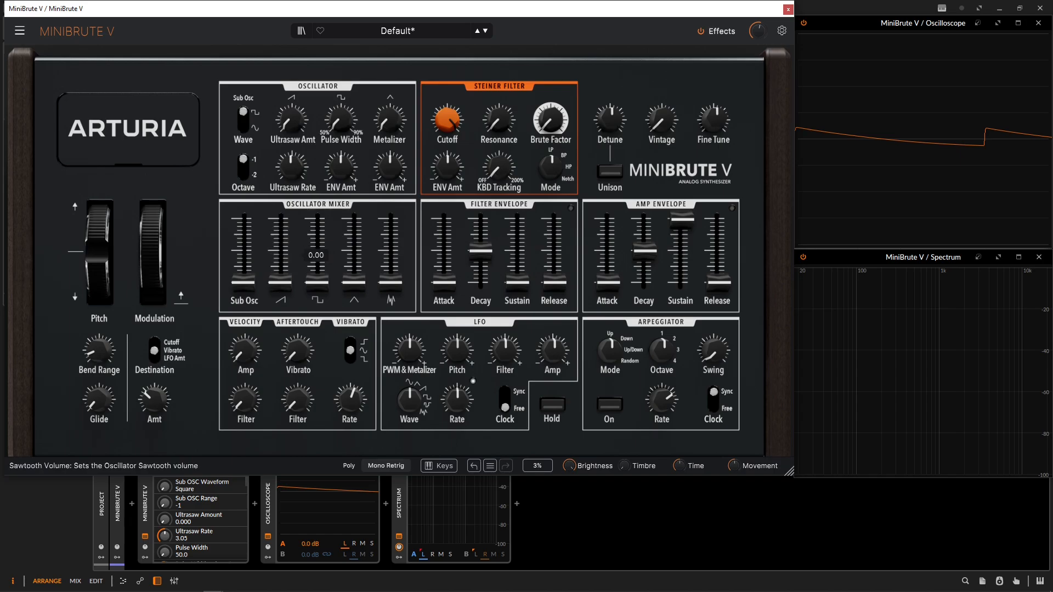
{"action": "left_click_drag", "start_coordinate": [365, 290], "coordinate": [356, 236]}
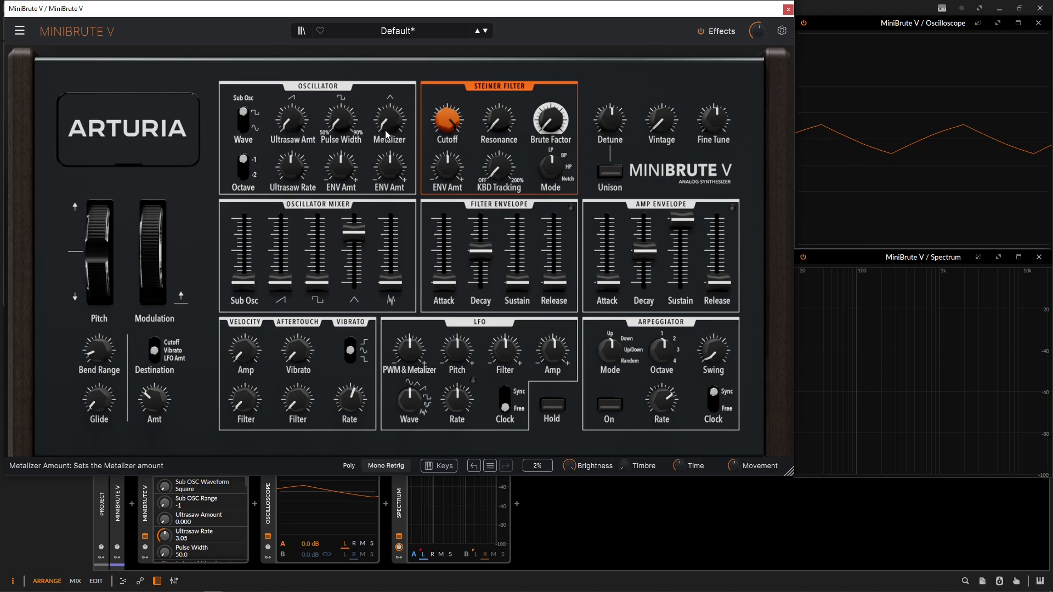
{"action": "mouse_move", "coordinate": [390, 121]}
{"action": "left_mouse_down"}
{"action": "mouse_move", "coordinate": [390, 91]}
{"action": "mouse_move", "coordinate": [379, 127]}
{"action": "mouse_move", "coordinate": [378, 113]}
{"action": "left_mouse_up"}
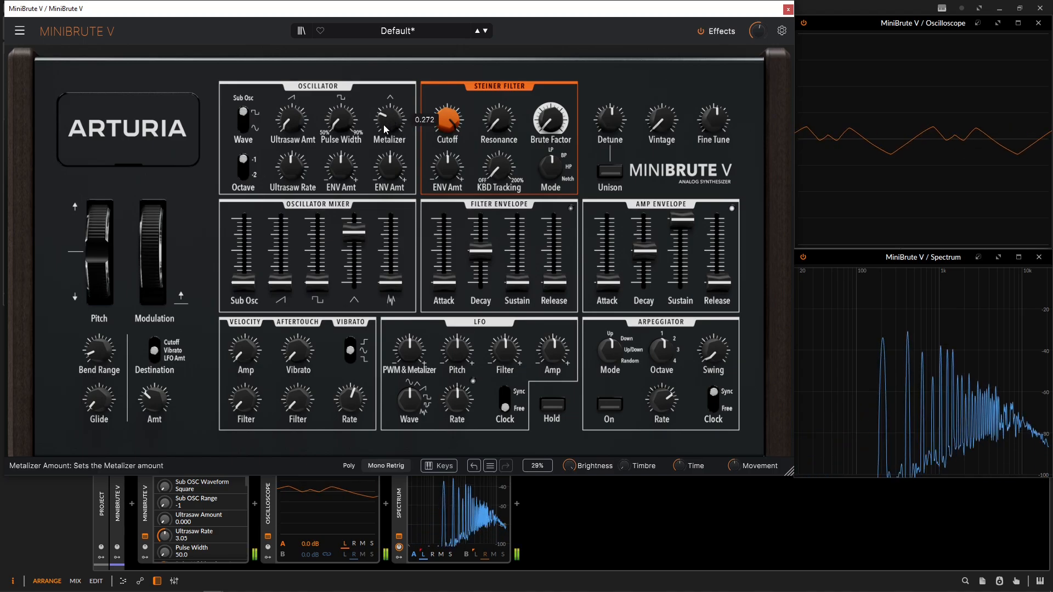
Raise the Metalizer's envelope amount and try a filter envelope decay of about 7.86 s, followed by a much shorter one.
{"action": "scroll", "coordinate": [398, 178], "scroll_direction": "up", "scroll_amount": 6}
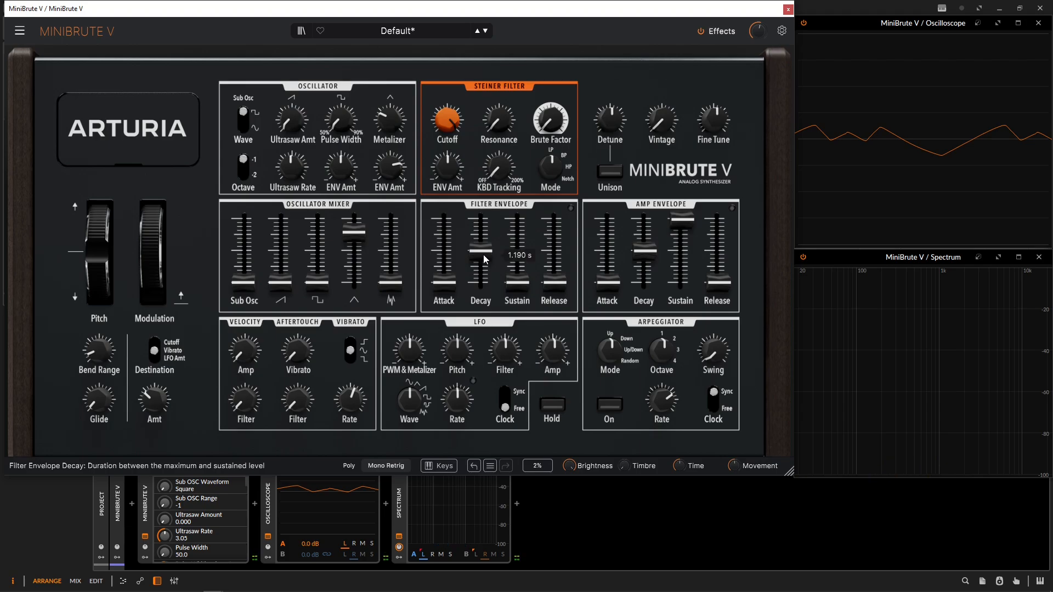
{"action": "left_click_drag", "start_coordinate": [484, 255], "coordinate": [481, 233]}
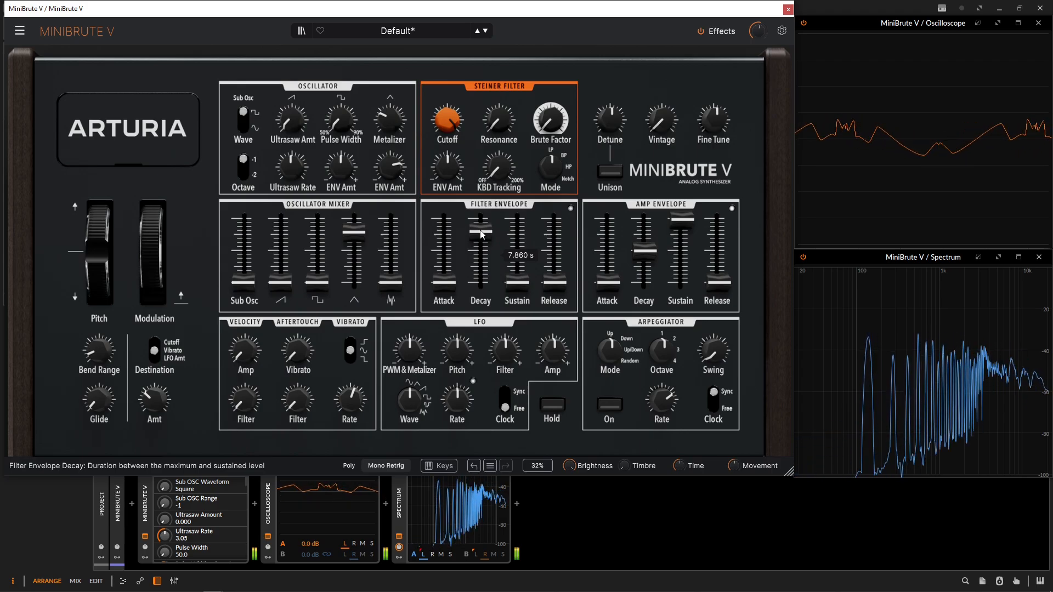
{"action": "left_click_drag", "start_coordinate": [482, 234], "coordinate": [482, 282]}
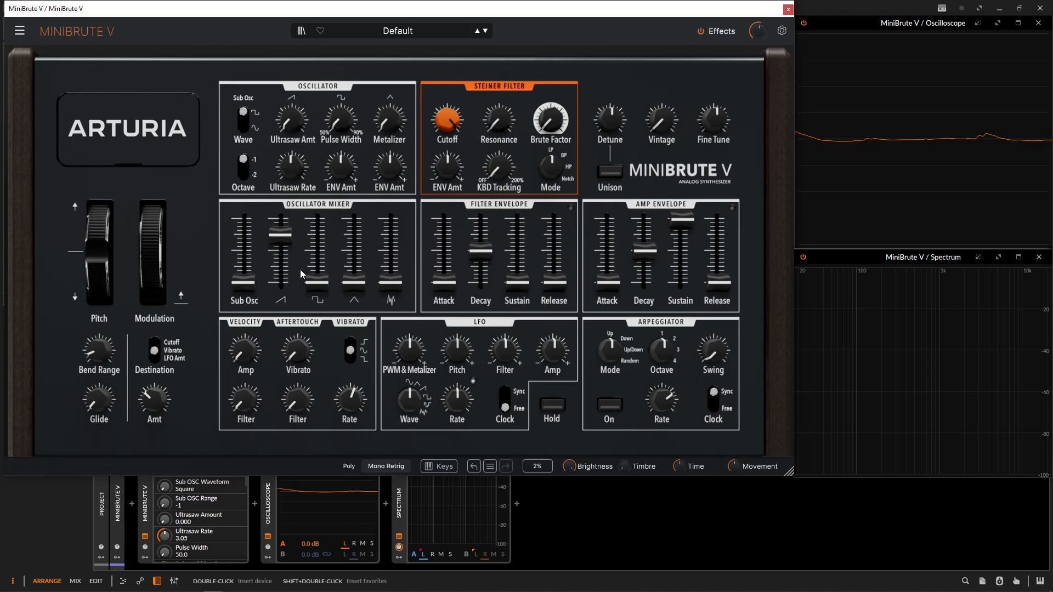
Set the Ultrasaw amount to 1.00 and its rate to about 0.90 Hz, and add a low level of sub oscillator.
{"action": "left_click_drag", "start_coordinate": [295, 120], "coordinate": [295, 82]}
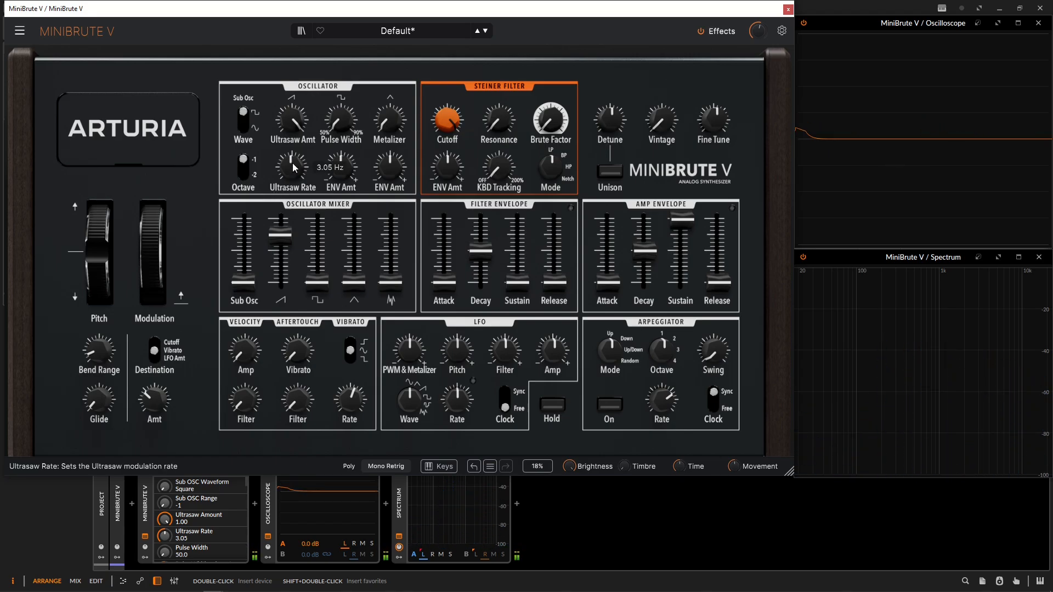
{"action": "left_click_drag", "start_coordinate": [292, 165], "coordinate": [293, 186]}
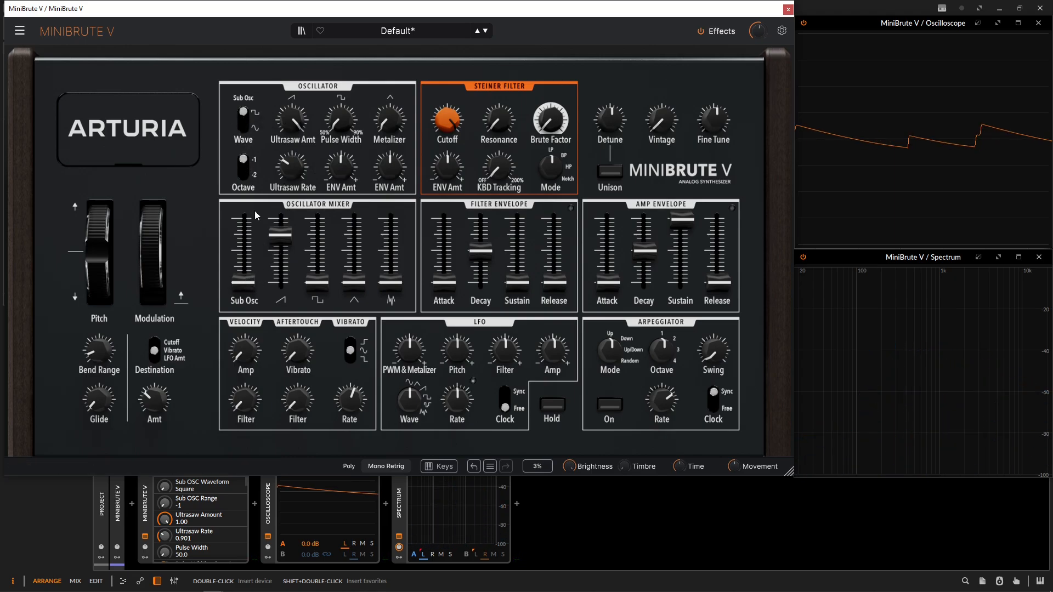
{"action": "mouse_move", "coordinate": [242, 284]}
{"action": "left_mouse_down"}
{"action": "mouse_move", "coordinate": [242, 266]}
{"action": "mouse_move", "coordinate": [247, 280]}
{"action": "left_mouse_up"}
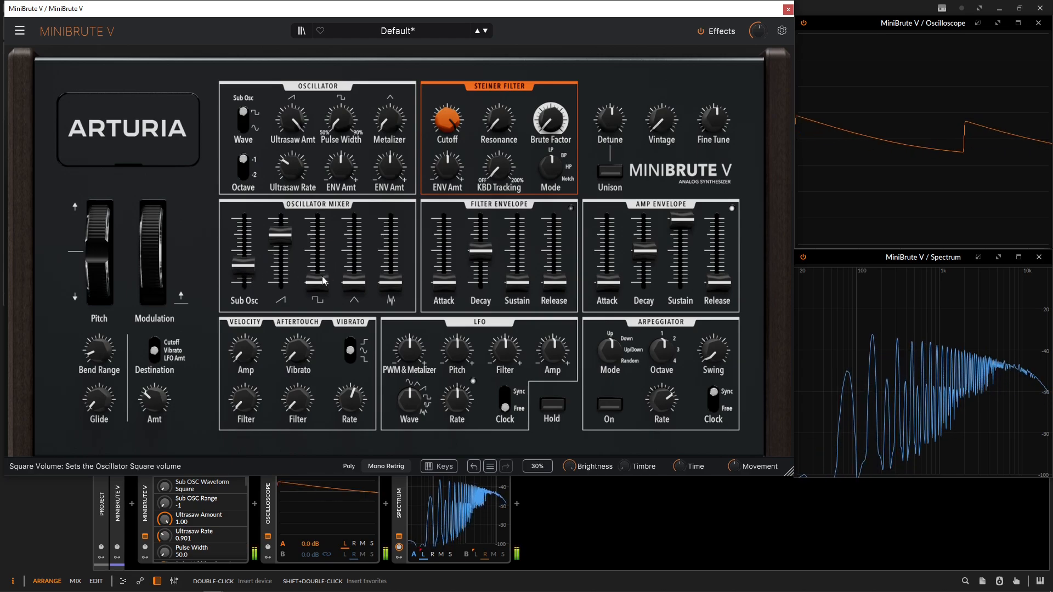
Blend in a low level of square wave with about 62.8% pulse width, and raise the Metalizer amount to 1.00.
{"action": "left_click_drag", "start_coordinate": [316, 283], "coordinate": [317, 266]}
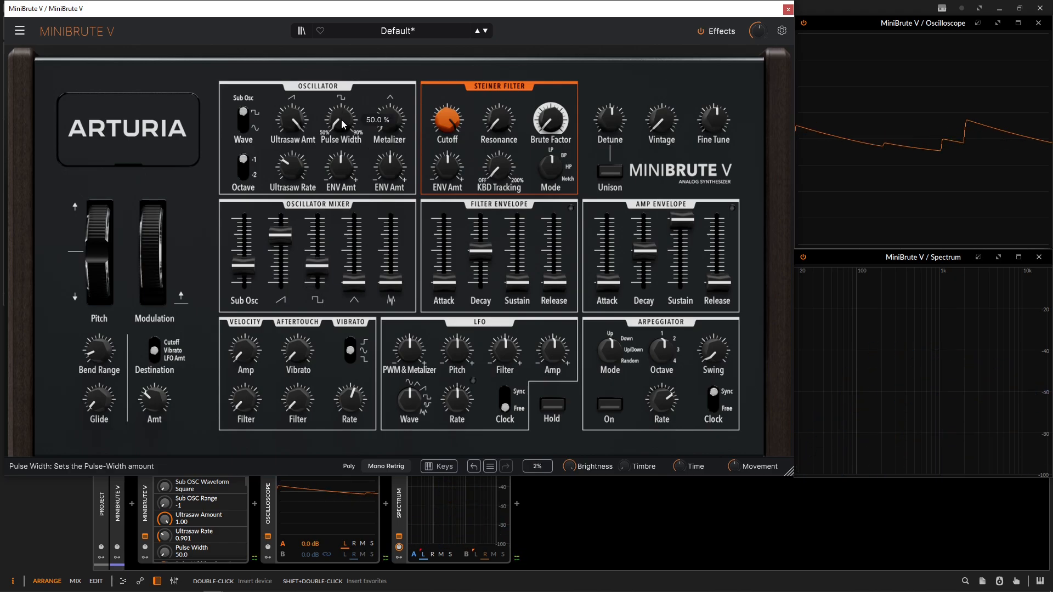
{"action": "left_click_drag", "start_coordinate": [341, 120], "coordinate": [341, 112]}
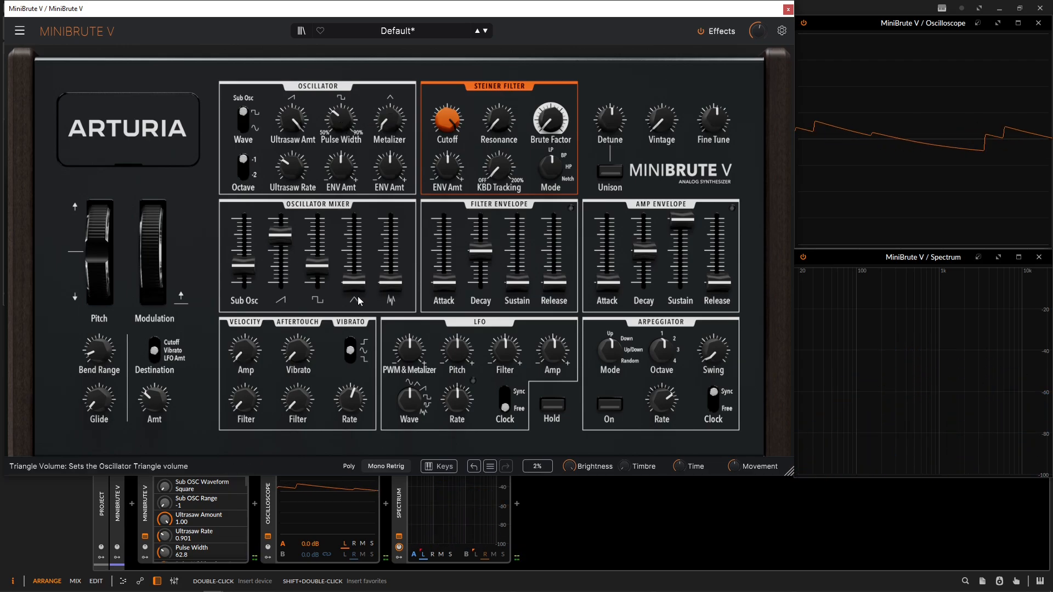
{"action": "left_click_drag", "start_coordinate": [395, 121], "coordinate": [393, 128]}
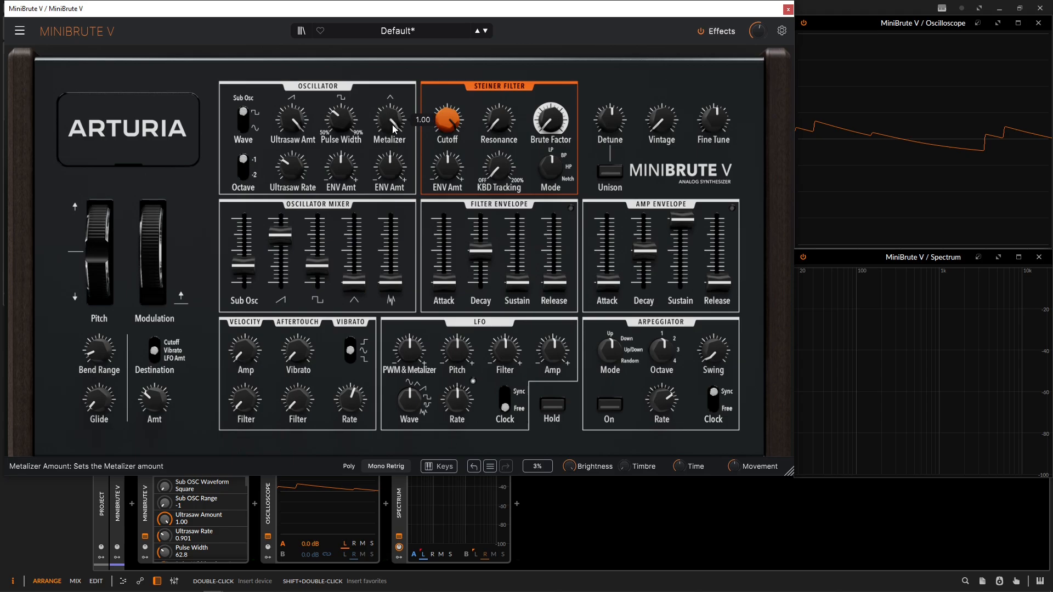
Blend in a low level of triangle wave and a slight amount of noise in the oscillator mixer.
{"action": "left_click_drag", "start_coordinate": [354, 283], "coordinate": [354, 265]}
{"action": "left_click_drag", "start_coordinate": [356, 276], "coordinate": [355, 282]}
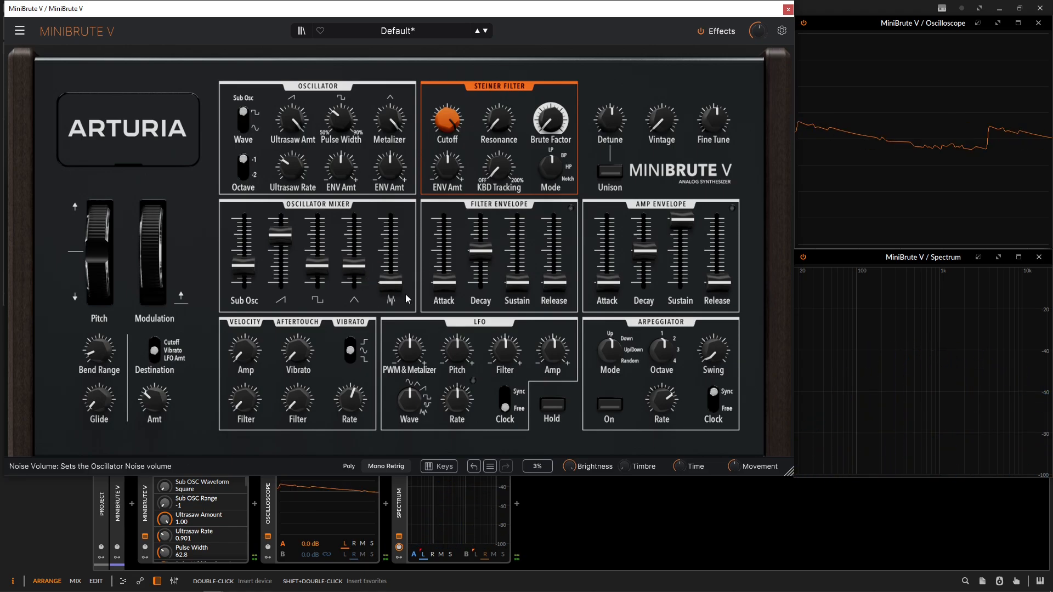
{"action": "mouse_move", "coordinate": [391, 285]}
{"action": "left_click_drag", "start_coordinate": [391, 288], "coordinate": [391, 284]}
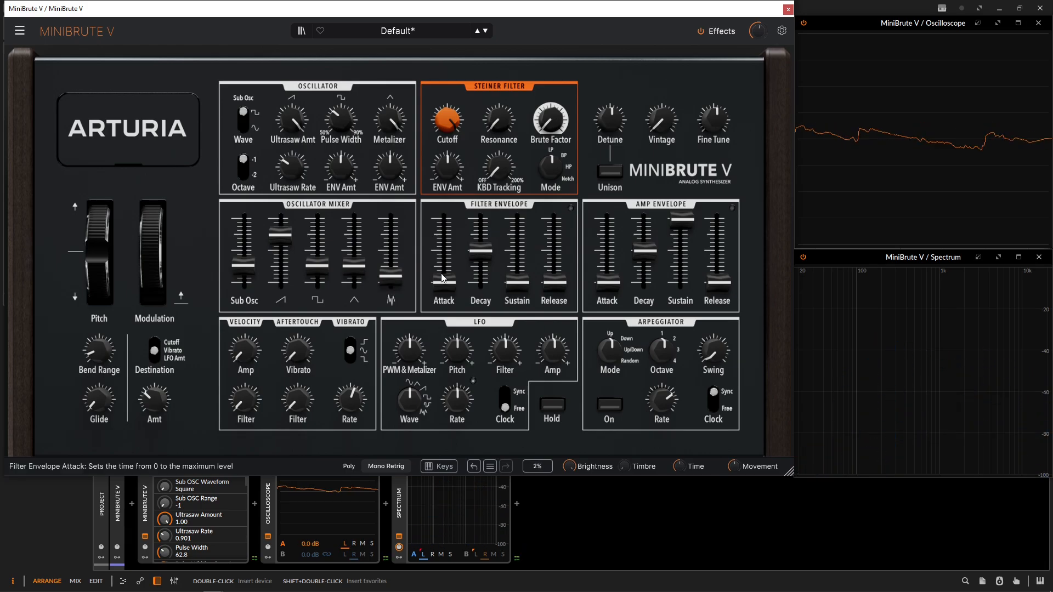
Enable the effects, setting the delay's dry/wet mix to 10.8% and the reverb's dry/wet mix to 8.40%.
{"action": "left_click", "coordinate": [723, 32]}
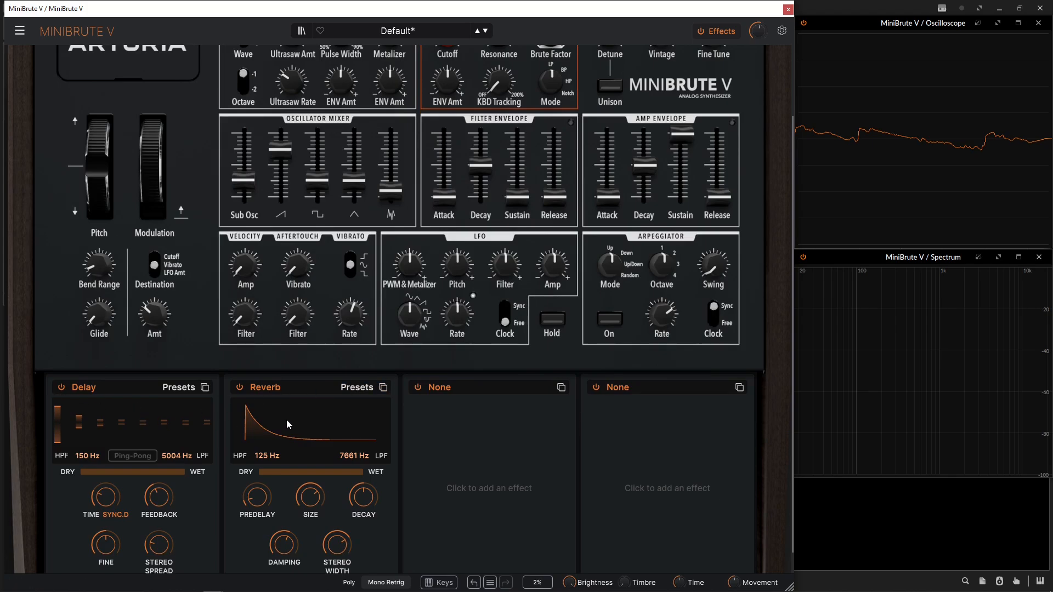
{"action": "left_click_drag", "start_coordinate": [84, 472], "coordinate": [91, 472]}
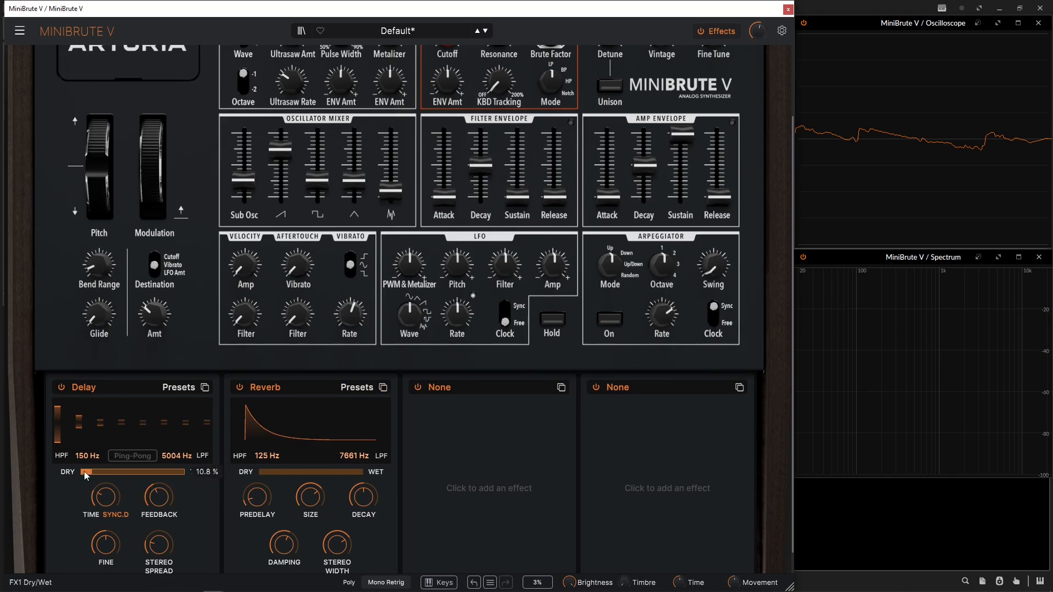
{"action": "left_click_drag", "start_coordinate": [259, 472], "coordinate": [264, 478]}
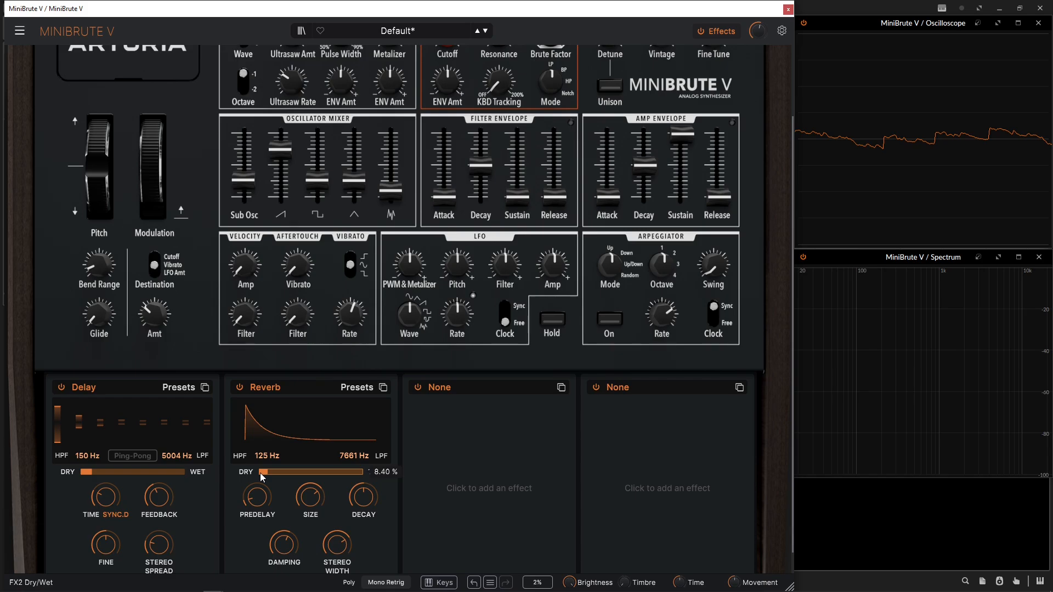
{"action": "scroll", "coordinate": [706, 393], "scroll_direction": "up", "scroll_amount": 3}
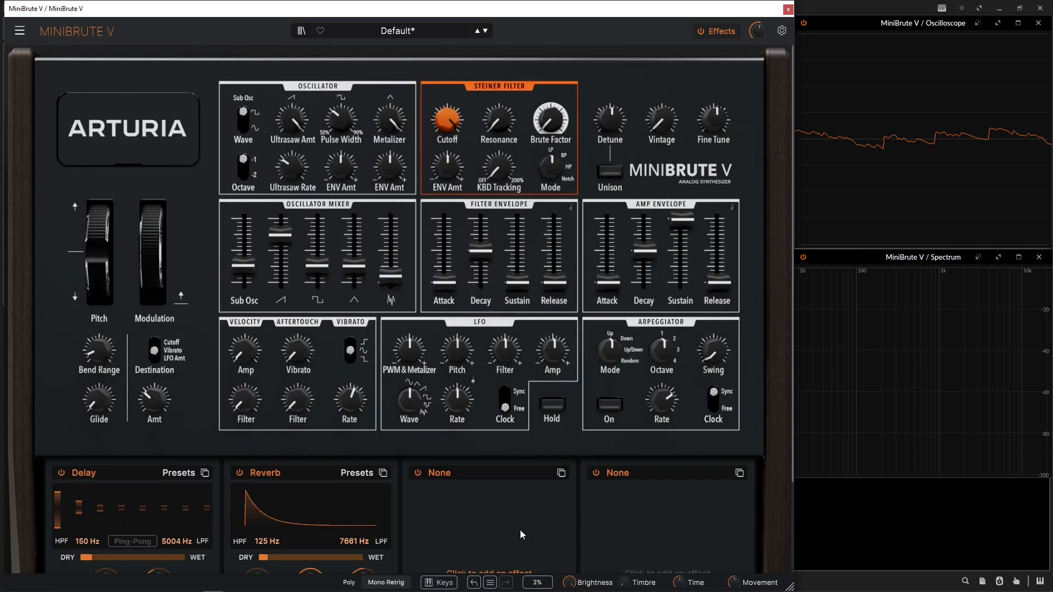